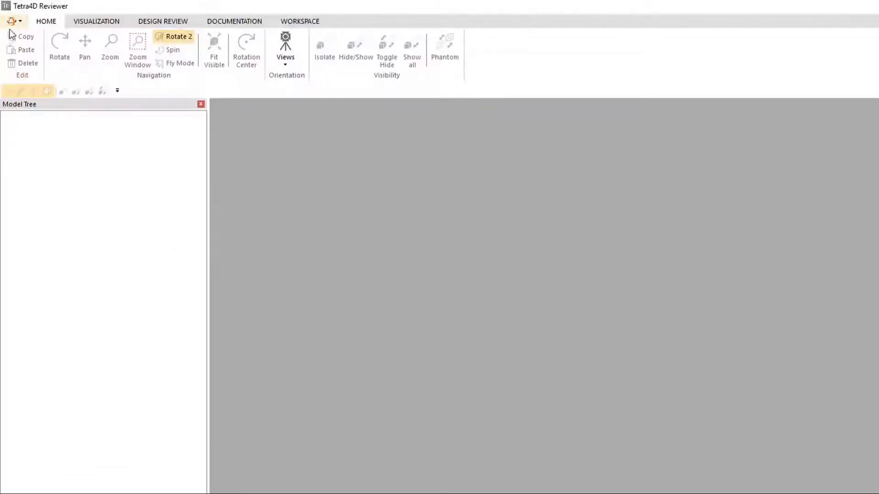
- Open the _MOTO_X assembly from the MotoX folder, reviewing and accepting the Creo import and reading mode preferences
{"action": "left_click", "coordinate": [12, 21]}
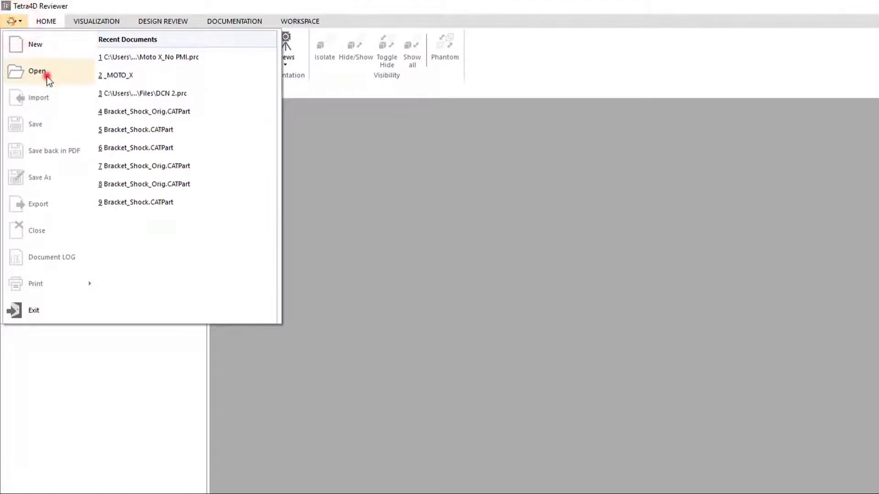
{"action": "left_click", "coordinate": [47, 76]}
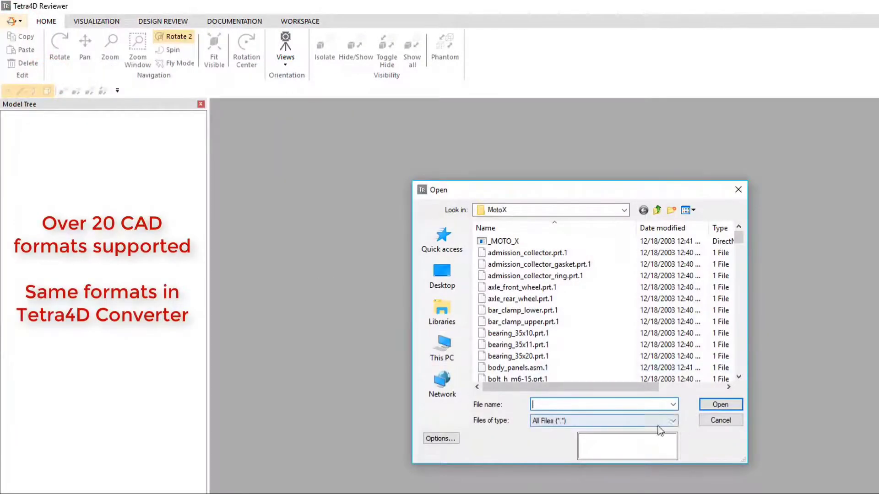
{"action": "left_click", "coordinate": [672, 422]}
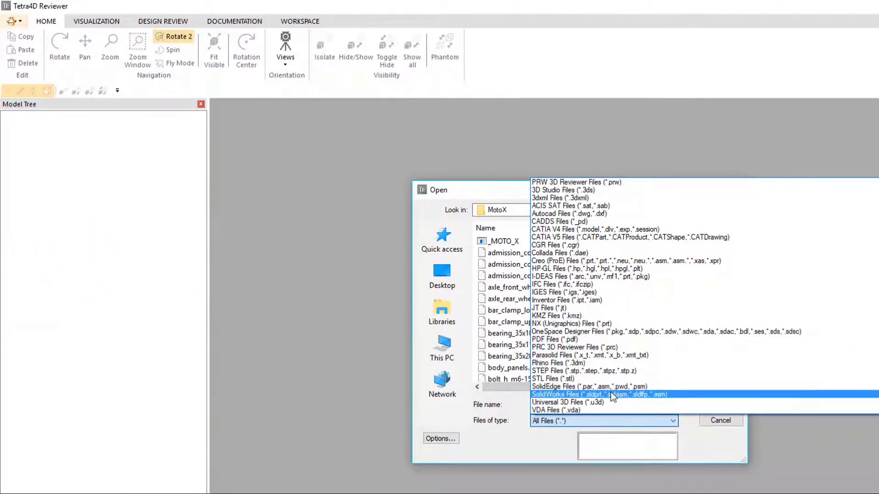
{"action": "left_click", "coordinate": [696, 439]}
{"action": "left_click", "coordinate": [512, 241]}
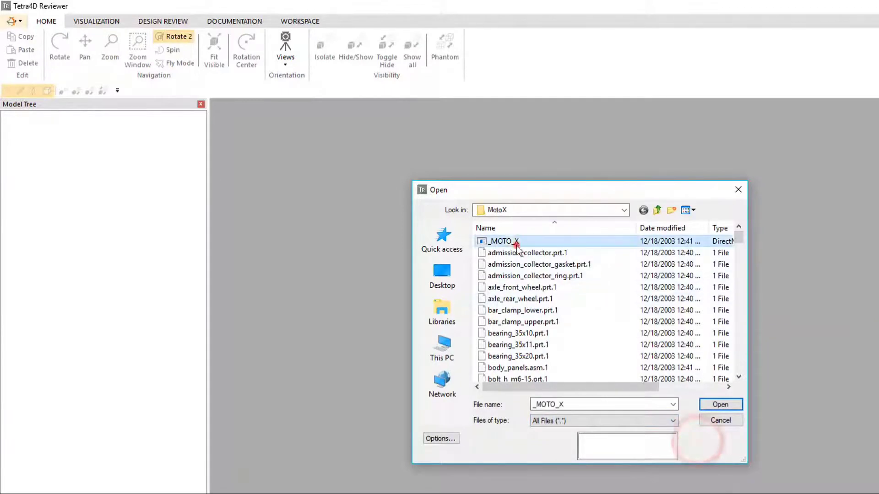
{"action": "left_click", "coordinate": [717, 406]}
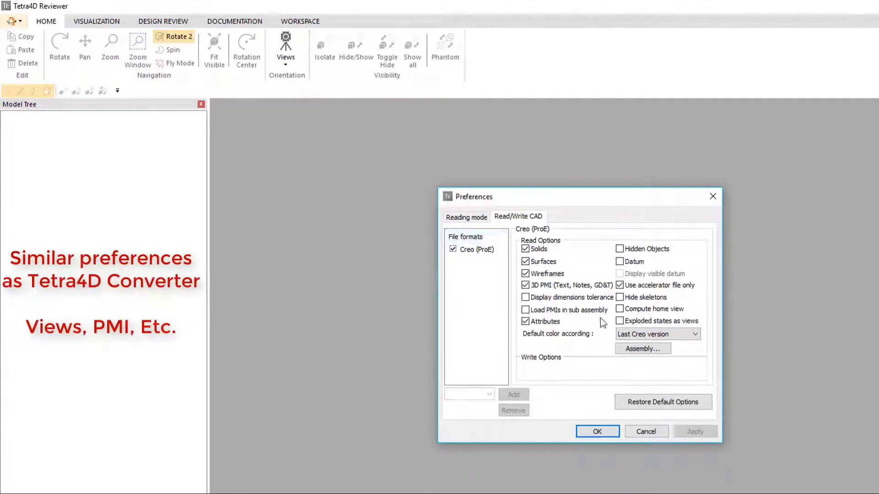
{"action": "left_click", "coordinate": [465, 217]}
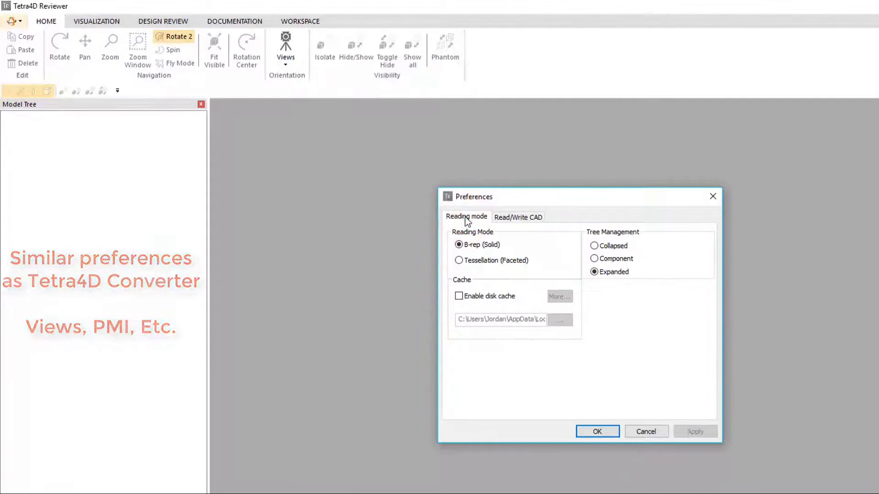
{"action": "left_click", "coordinate": [598, 432]}
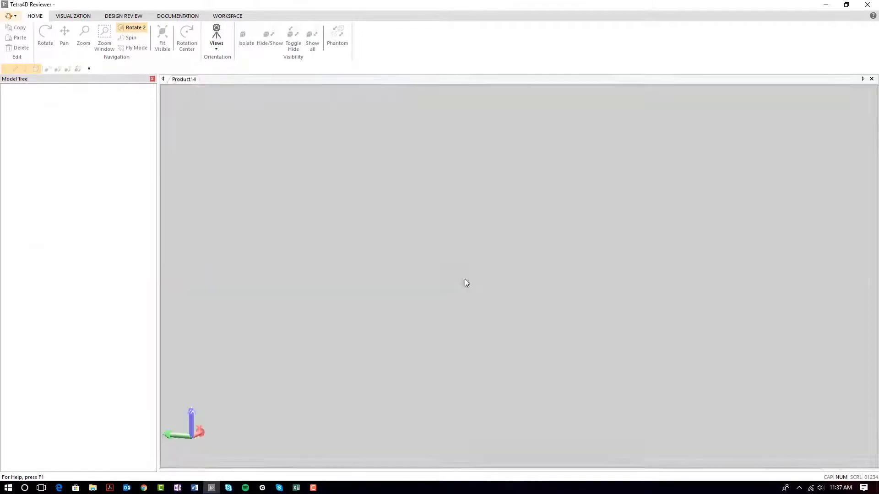
- Expand the model structure through Models and _MOTO_X to show the motorcycle's subassemblies
{"action": "left_click_drag", "start_coordinate": [552, 221], "coordinate": [388, 300]}
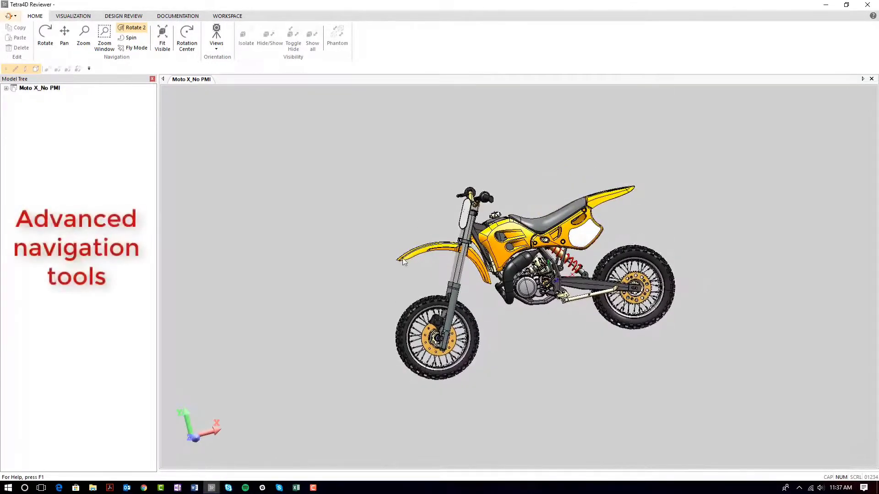
{"action": "mouse_move", "coordinate": [404, 260]}
{"action": "left_mouse_down"}
{"action": "mouse_move", "coordinate": [412, 251]}
{"action": "mouse_move", "coordinate": [416, 259]}
{"action": "left_mouse_up"}
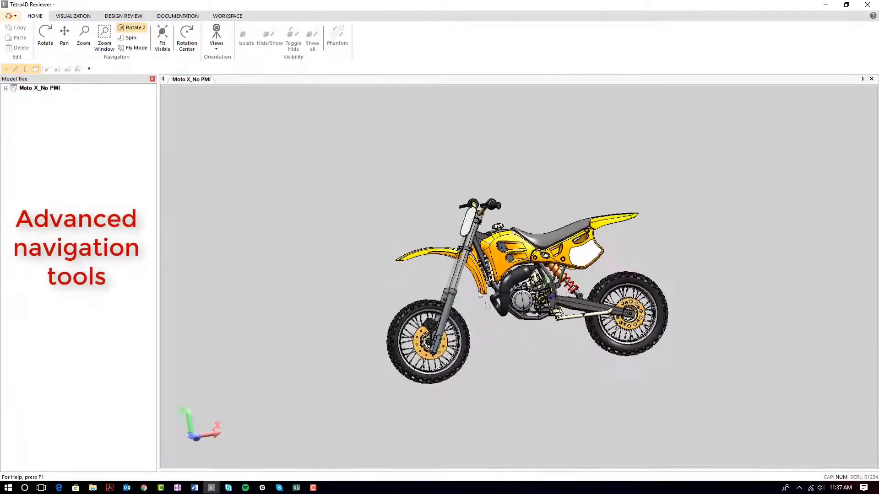
{"action": "middle_click_drag", "start_coordinate": [506, 327], "coordinate": [360, 304]}
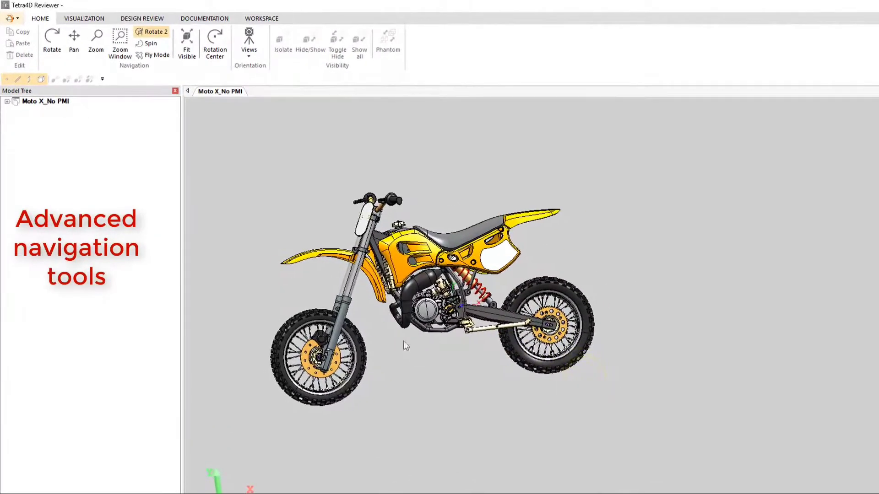
{"action": "left_click", "coordinate": [6, 101]}
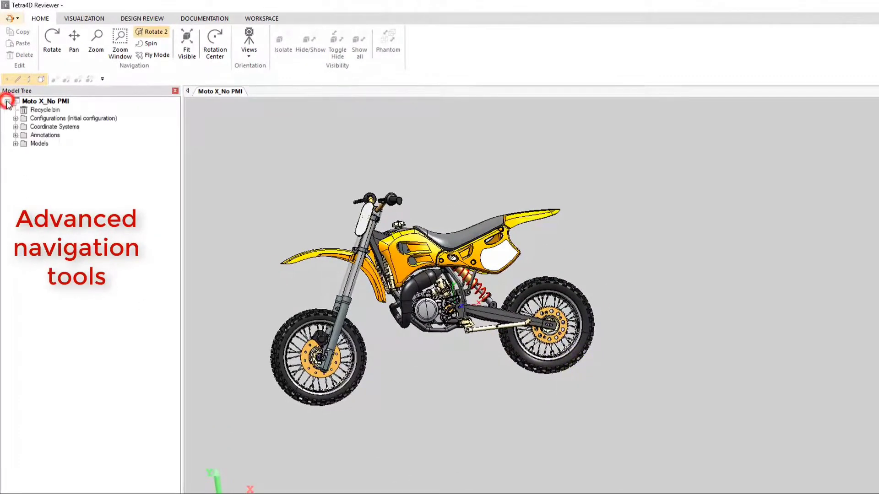
{"action": "left_click", "coordinate": [16, 144]}
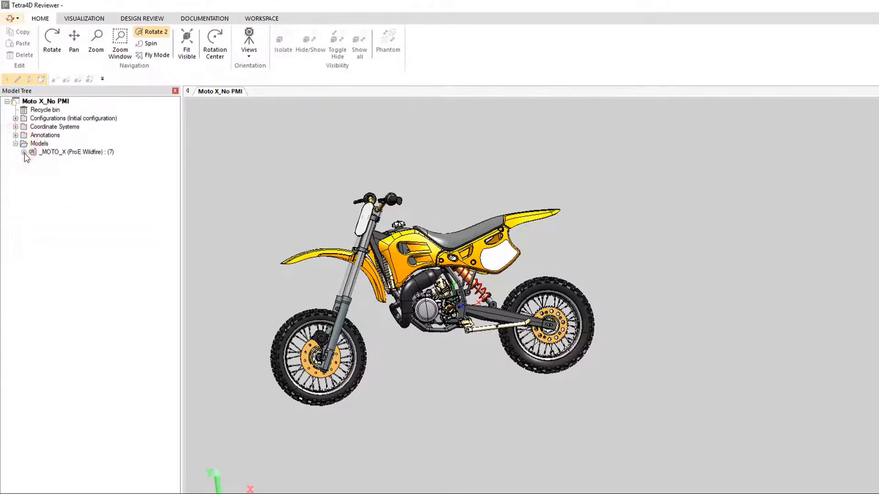
{"action": "left_click", "coordinate": [24, 152]}
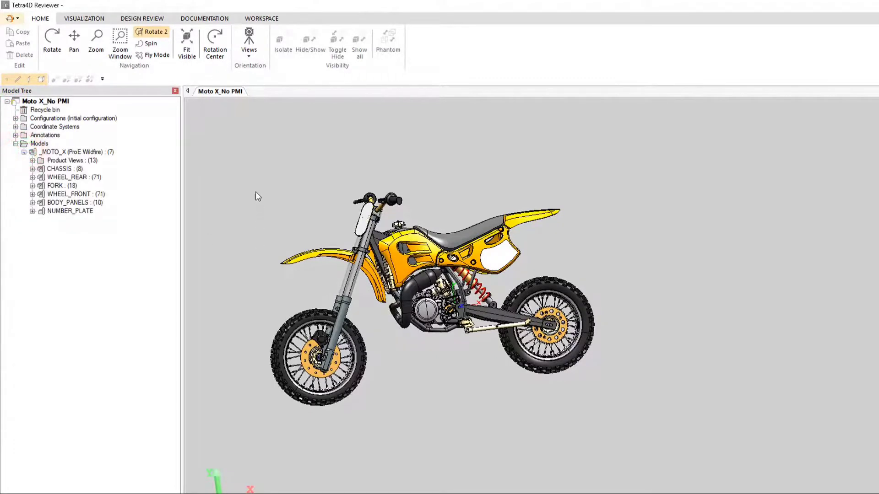
- Select the front mud guard, left upper panel, left side panel and rear mud guard together
{"action": "left_click_drag", "start_coordinate": [251, 185], "coordinate": [620, 333]}
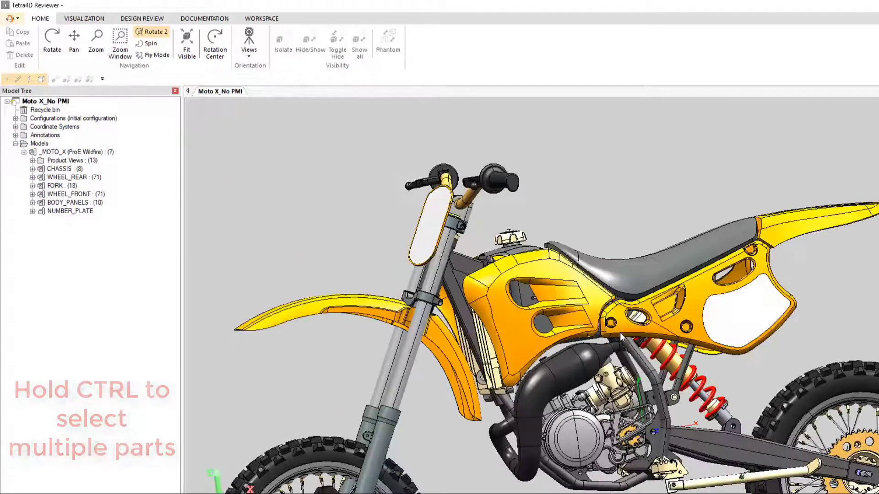
{"action": "left_click", "coordinate": [356, 307]}
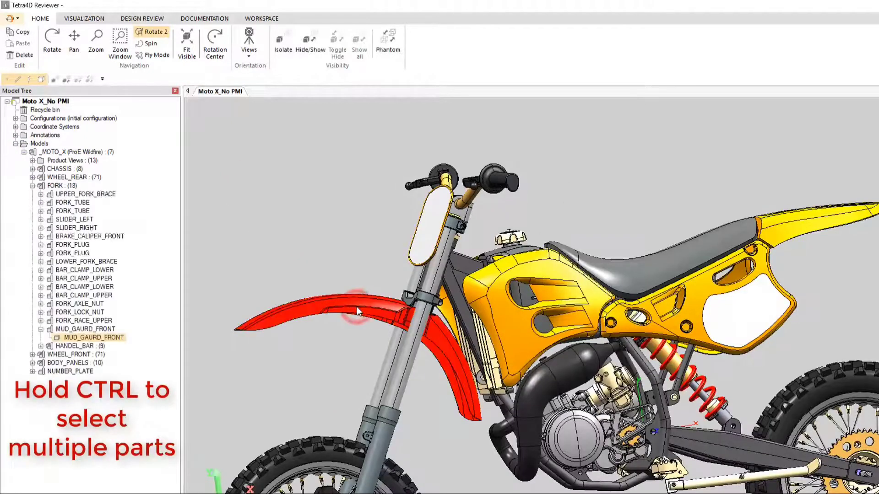
{"action": "left_click", "coordinate": [498, 315], "text": "ctrl"}
{"action": "left_click", "coordinate": [745, 282], "text": "ctrl"}
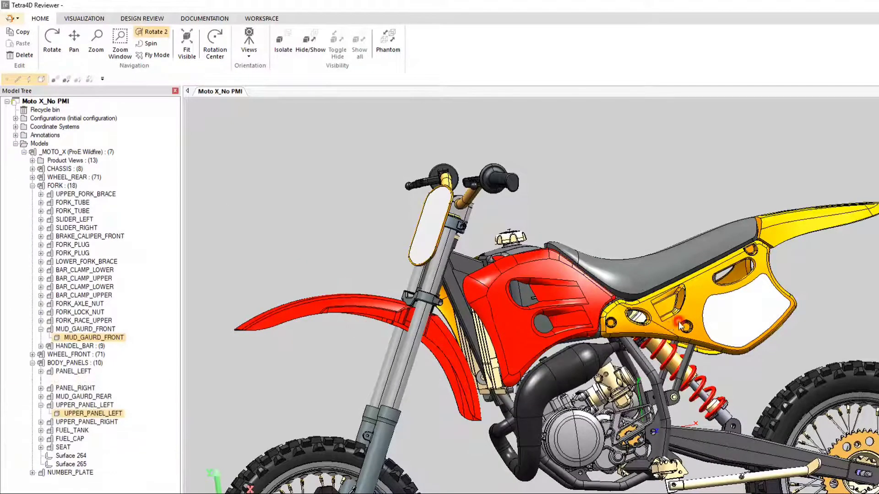
{"action": "left_click", "coordinate": [781, 233], "text": "ctrl"}
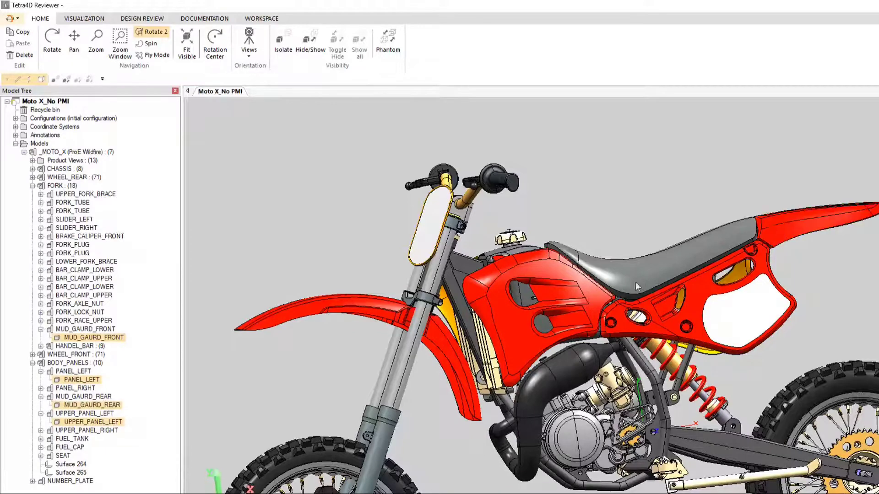
- Add the right upper panel and right side panel to the selection, leaving out the right panel's light-coloured inset surface
{"action": "left_click_drag", "start_coordinate": [305, 310], "coordinate": [497, 324]}
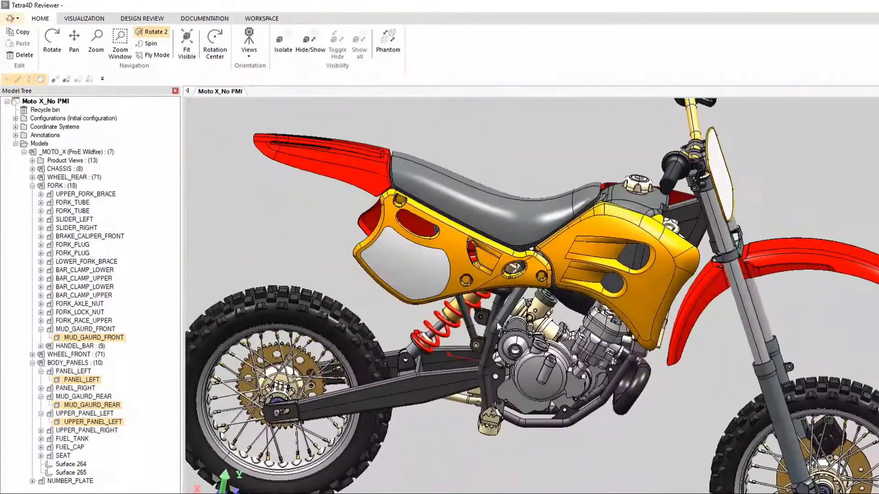
{"action": "left_click", "coordinate": [447, 260], "text": "ctrl"}
{"action": "left_click", "coordinate": [649, 284], "text": "ctrl"}
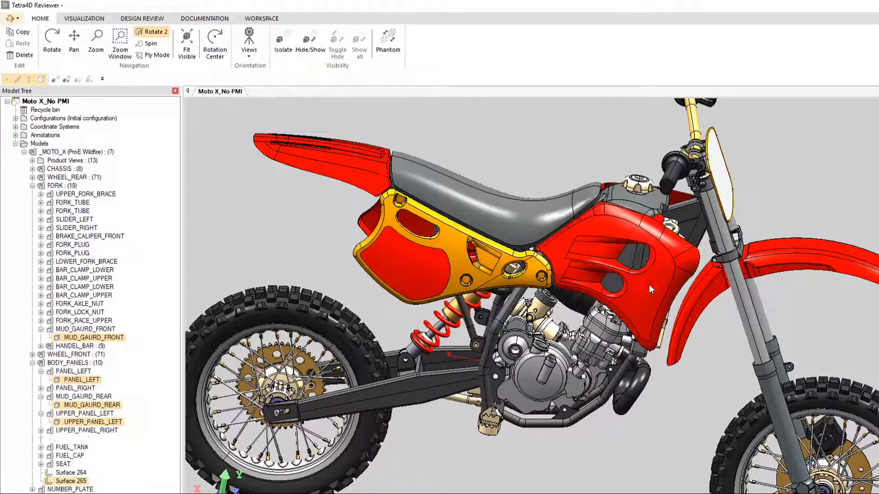
{"action": "left_click", "coordinate": [422, 265], "text": "ctrl"}
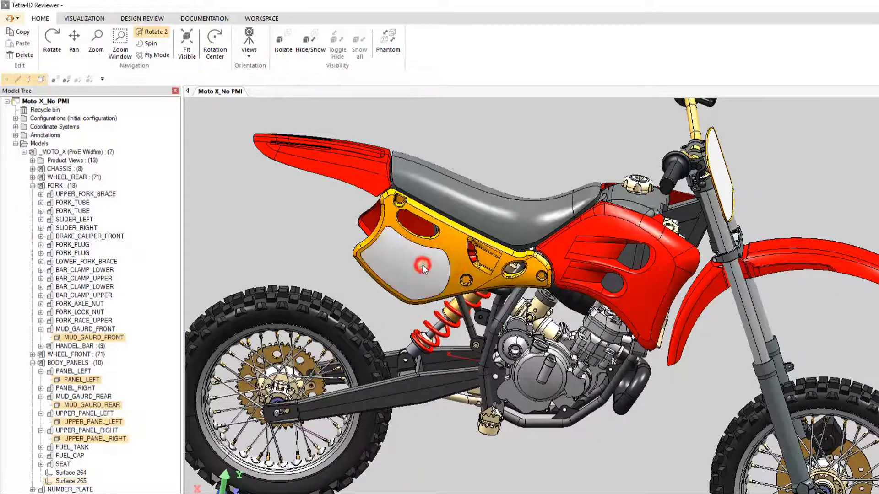
{"action": "left_click", "coordinate": [456, 254], "text": "ctrl"}
- Give the selected panels and mud guards a simple colour with bright green diffuse, and clear the selection
{"action": "right_click", "coordinate": [456, 253]}
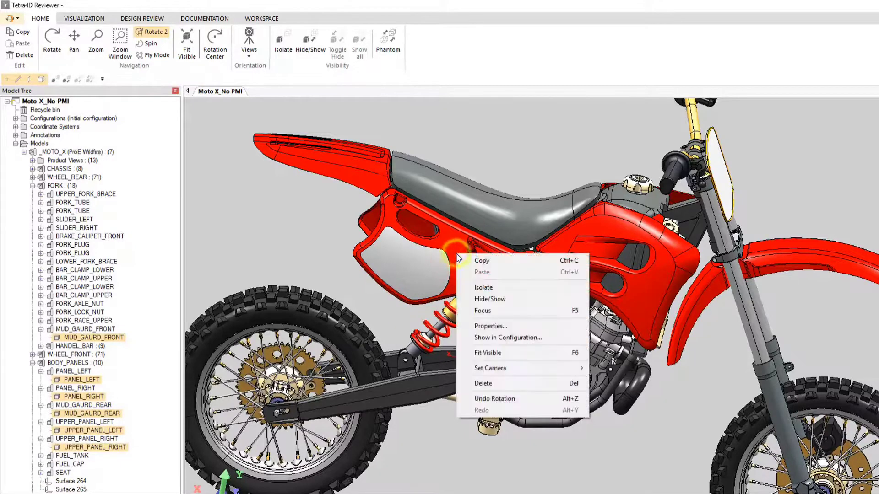
{"action": "left_click", "coordinate": [502, 326]}
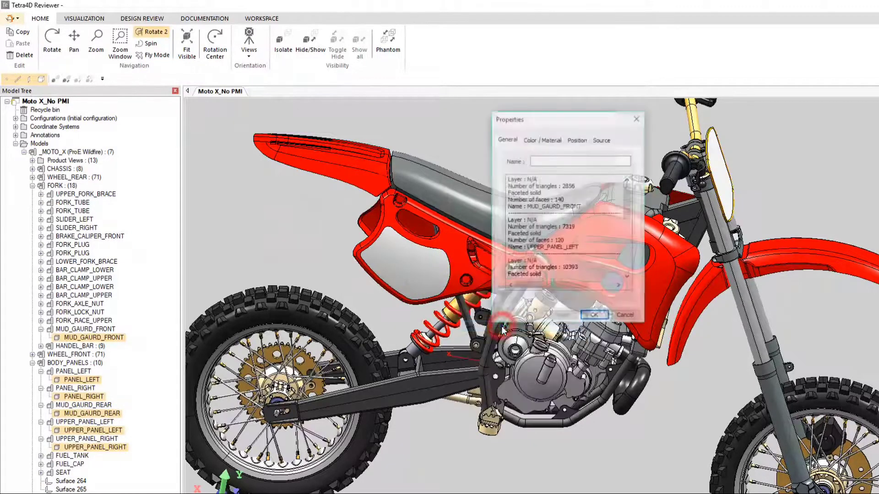
{"action": "left_click", "coordinate": [545, 140]}
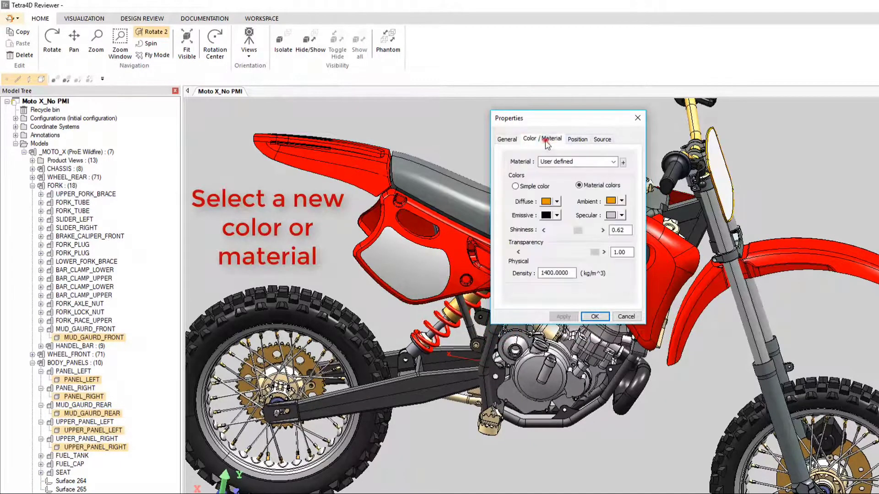
{"action": "left_click", "coordinate": [515, 187]}
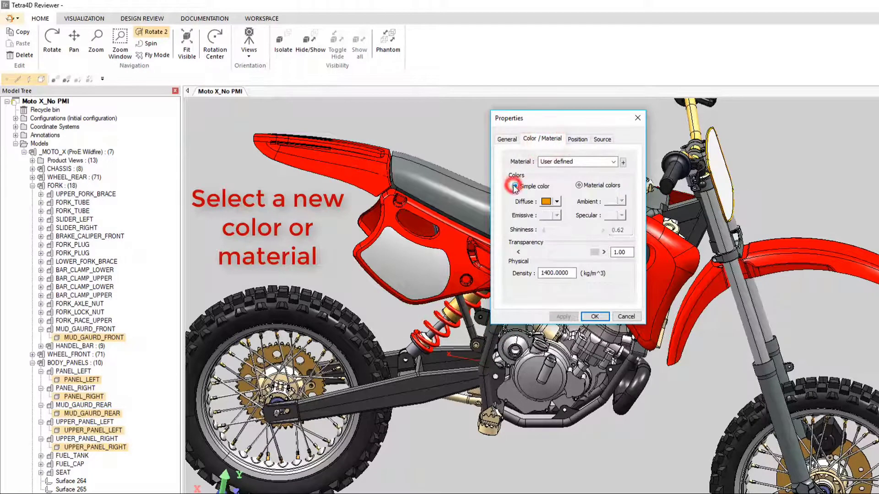
{"action": "left_click", "coordinate": [557, 202]}
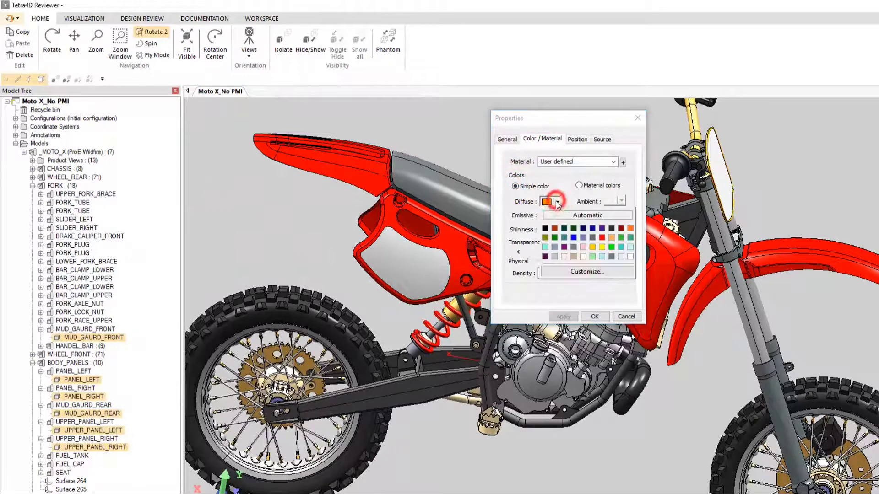
{"action": "left_click", "coordinate": [611, 248]}
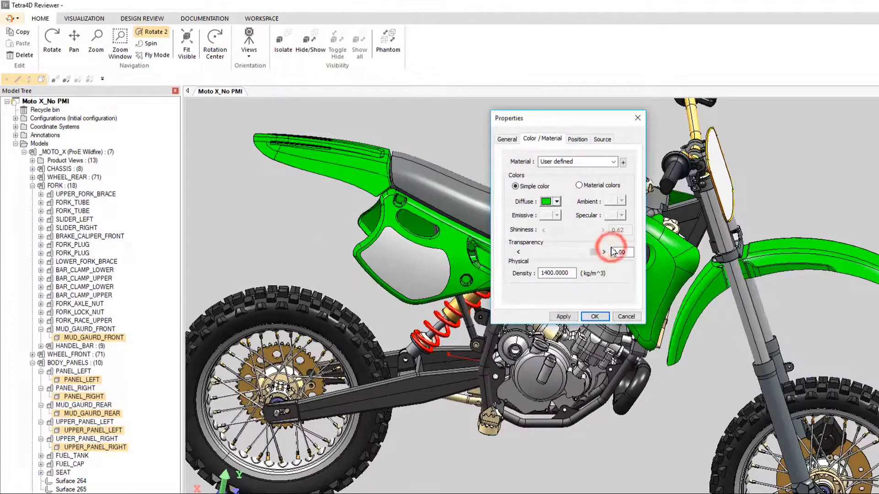
{"action": "left_click", "coordinate": [592, 319]}
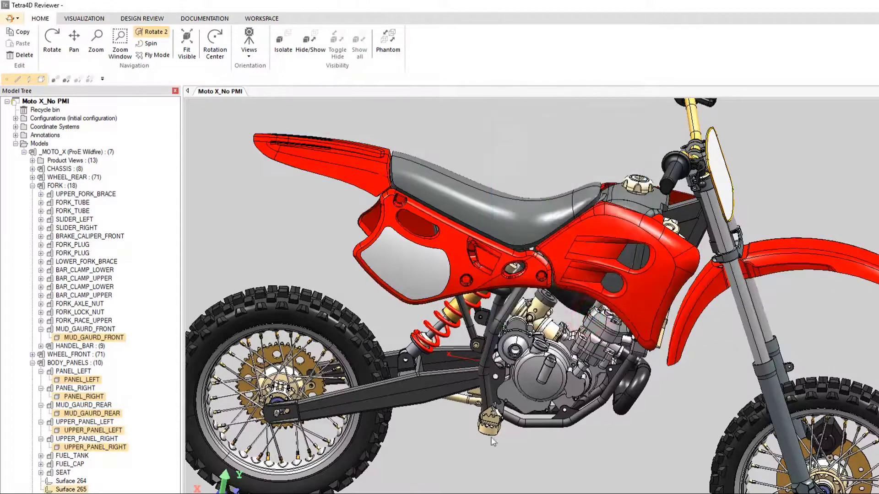
{"action": "left_click", "coordinate": [467, 454]}
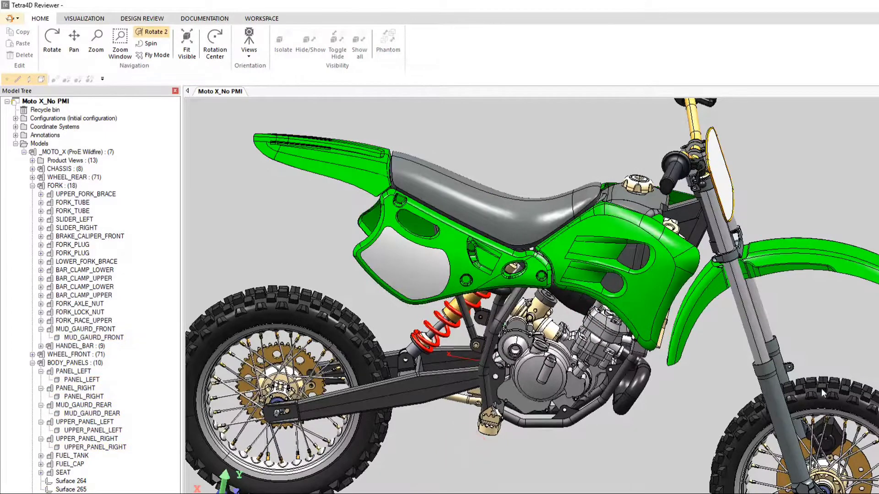
- Isolate the right side panel of the motorcycle
{"action": "scroll", "coordinate": [761, 348], "scroll_direction": "down", "scroll_amount": 3}
{"action": "middle_click_drag", "start_coordinate": [609, 394], "coordinate": [530, 412]}
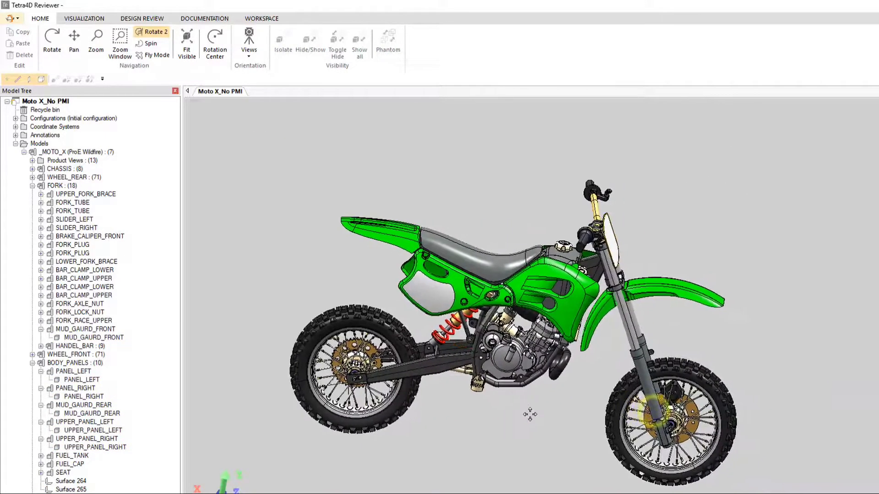
{"action": "scroll", "coordinate": [530, 412], "scroll_direction": "down", "scroll_amount": 2}
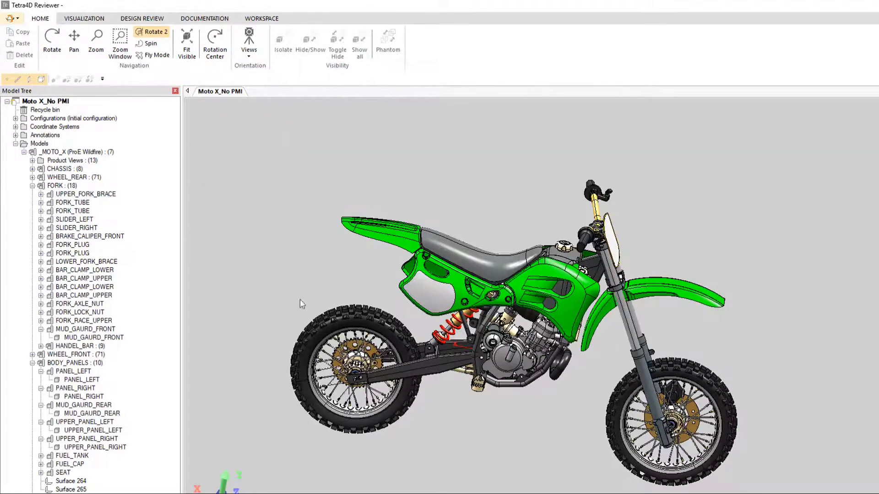
{"action": "left_click", "coordinate": [457, 278]}
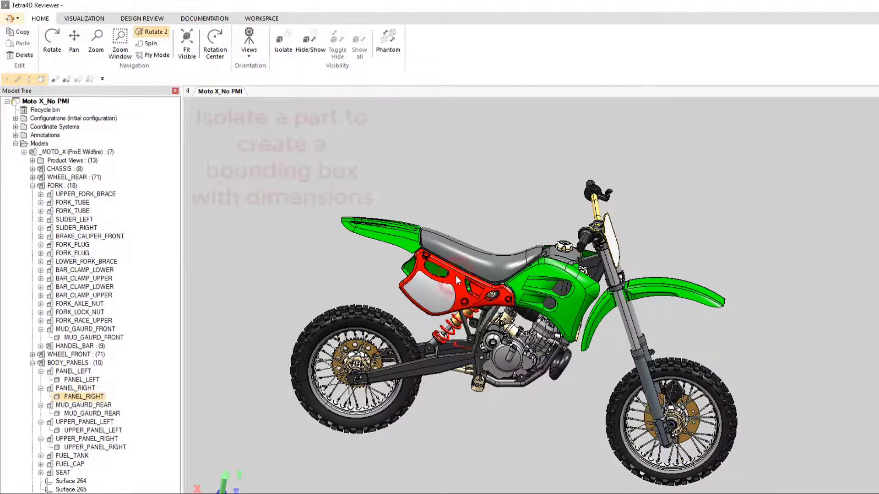
{"action": "right_click", "coordinate": [456, 278]}
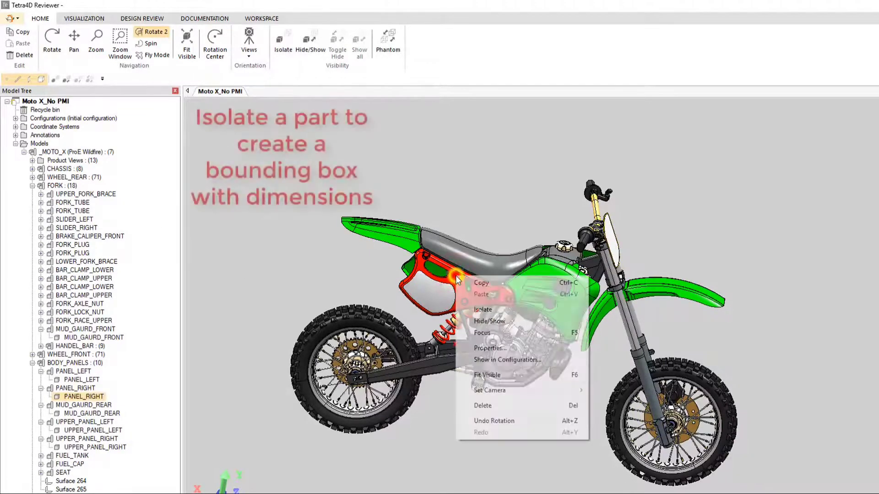
{"action": "left_click", "coordinate": [487, 310]}
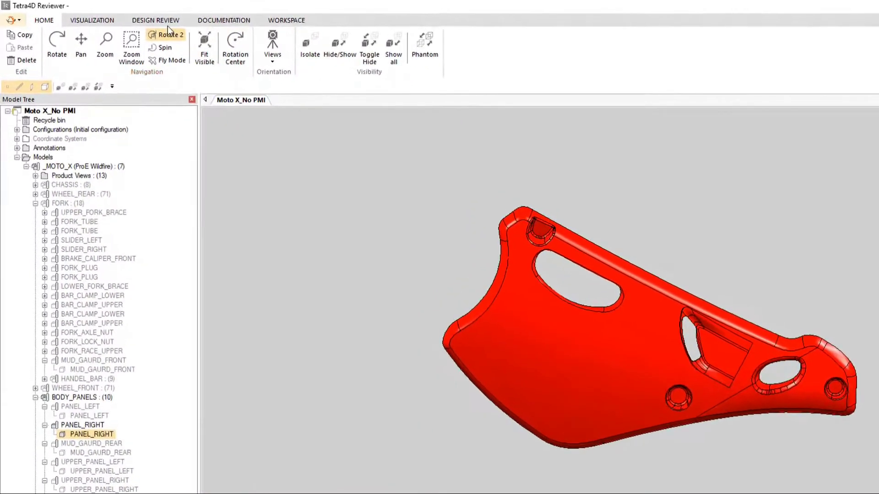
- Measure the isolated right side panel with a dimensioned bounding box
{"action": "left_click", "coordinate": [168, 22]}
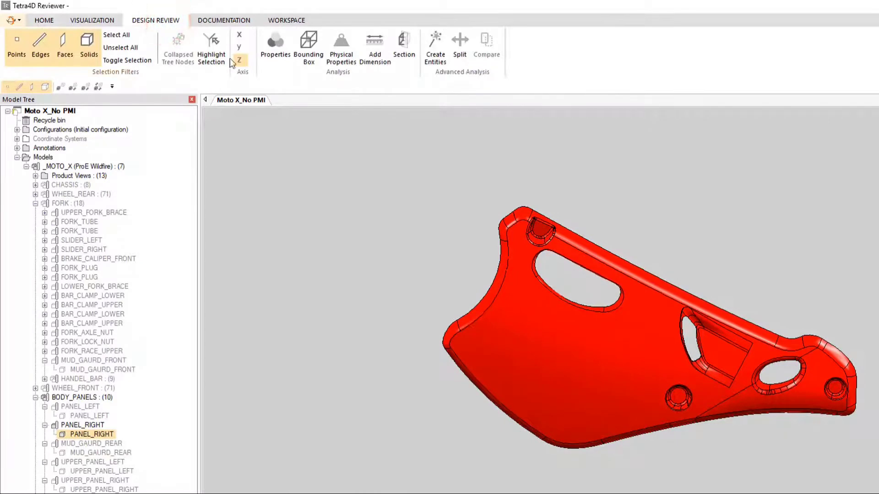
{"action": "left_click", "coordinate": [311, 55]}
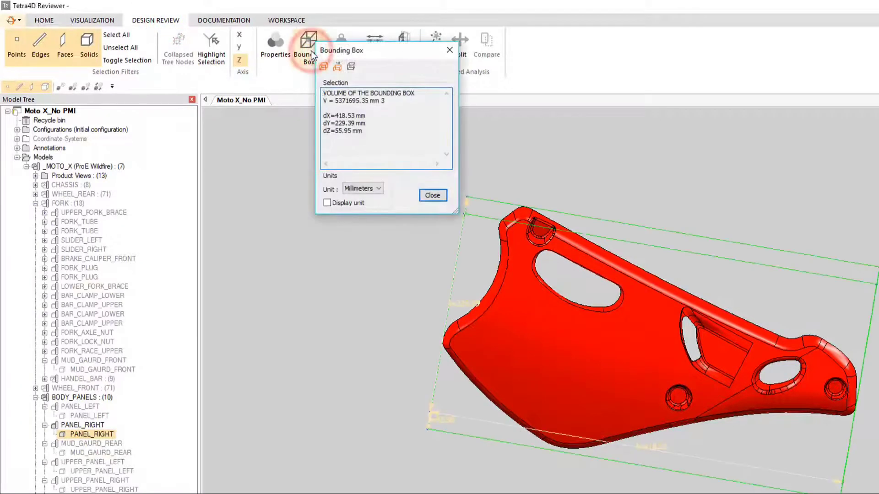
- Insert the right side panel's bounding box into the model, close the measurement, and highlight the Bounding Box node
{"action": "left_click", "coordinate": [338, 68]}
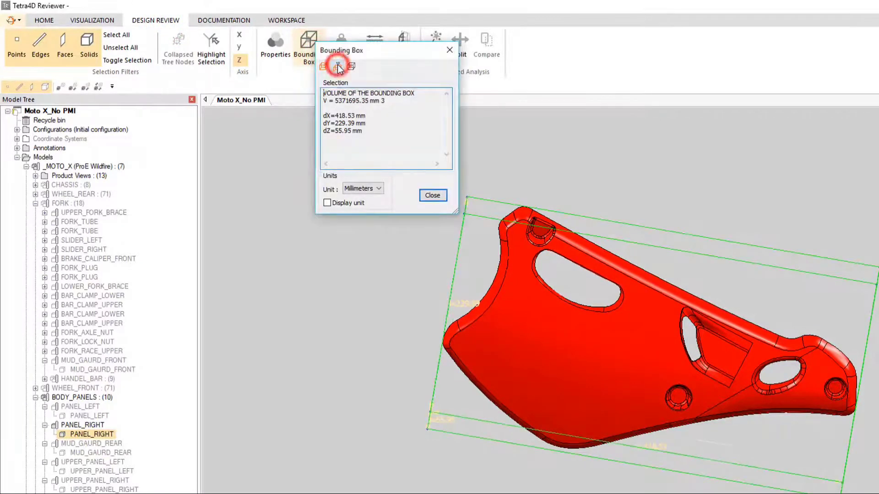
{"action": "left_click", "coordinate": [432, 195]}
{"action": "left_click", "coordinate": [400, 210]}
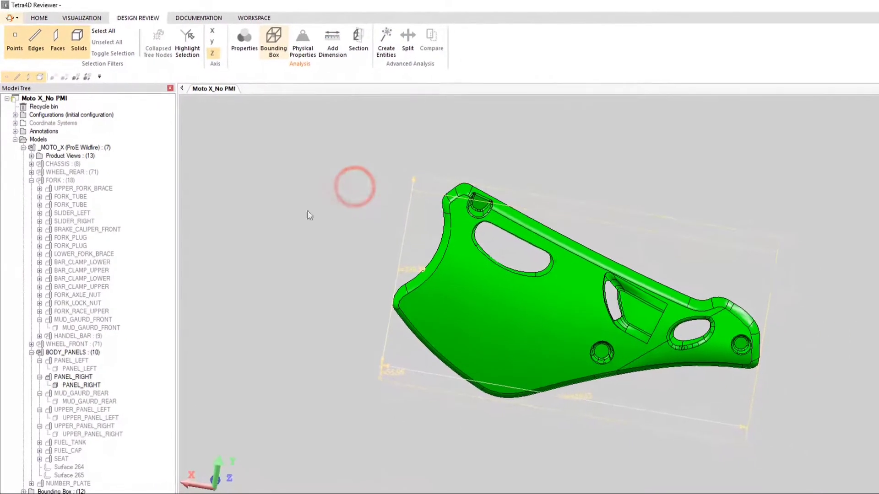
{"action": "left_click", "coordinate": [61, 490]}
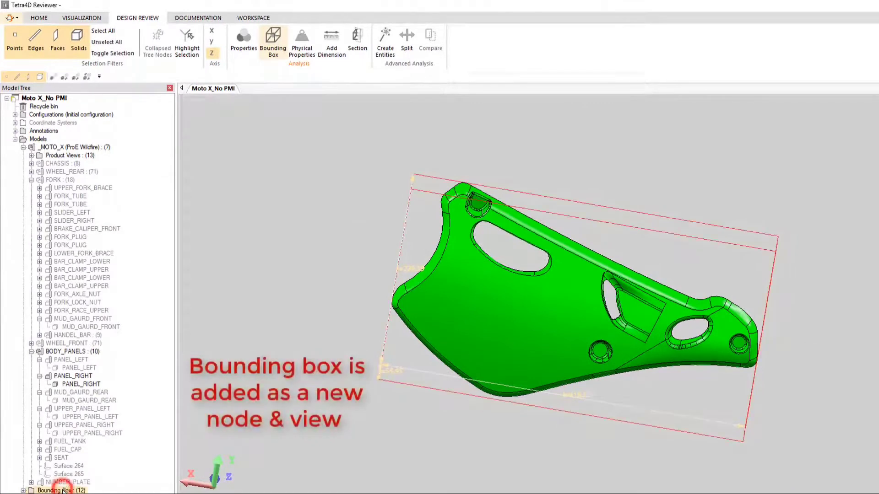
{"action": "left_click", "coordinate": [285, 219]}
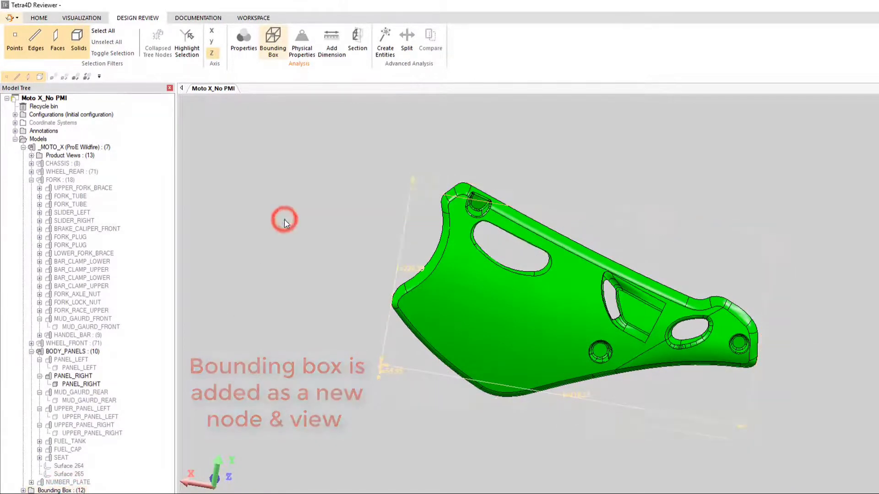
- Show the complete _MOTO_X assembly again and clear the selection
{"action": "left_click", "coordinate": [71, 147]}
{"action": "right_click", "coordinate": [94, 147]}
{"action": "left_click", "coordinate": [135, 191]}
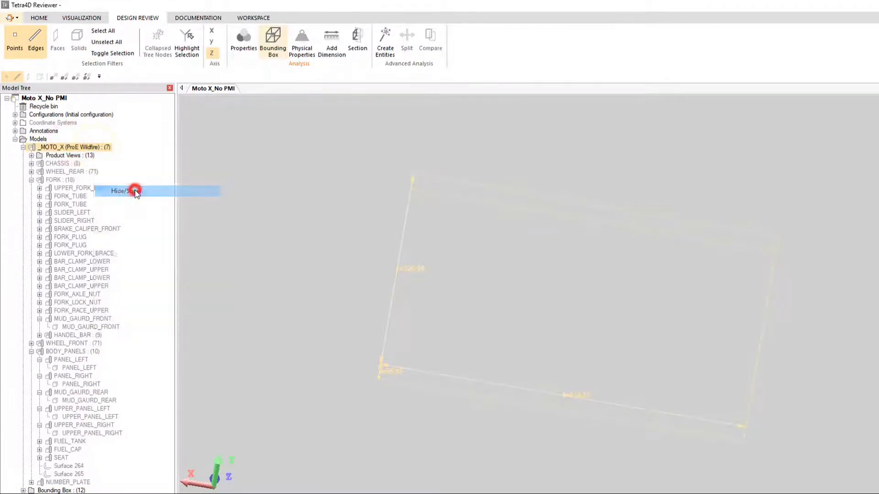
{"action": "left_click", "coordinate": [336, 281]}
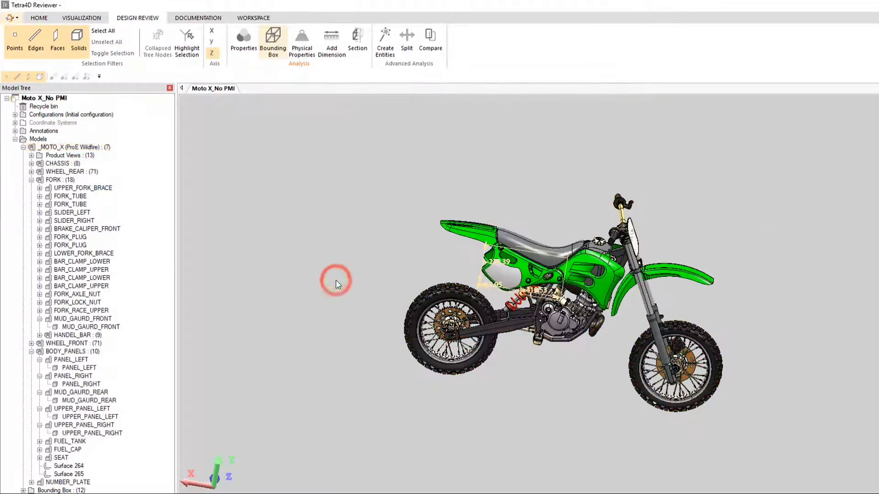
{"action": "left_click_drag", "start_coordinate": [768, 326], "coordinate": [568, 329]}
{"action": "middle_click_drag", "start_coordinate": [568, 330], "coordinate": [408, 317]}
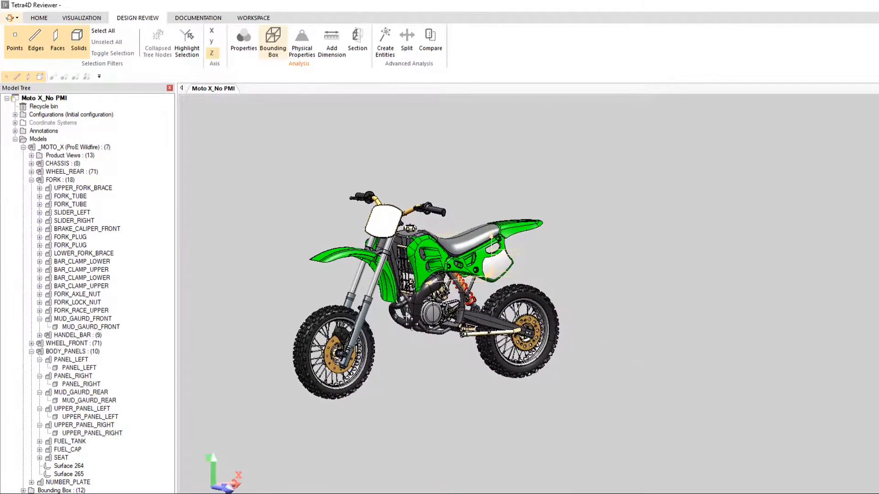
- Delete the WHEEL_REAR, FORK, WHEEL_FRONT, BODY_PANELS and NUMBER_PLATE components from the assembly, keeping the CHASSIS
{"action": "left_click", "coordinate": [31, 180]}
{"action": "left_click", "coordinate": [31, 196]}
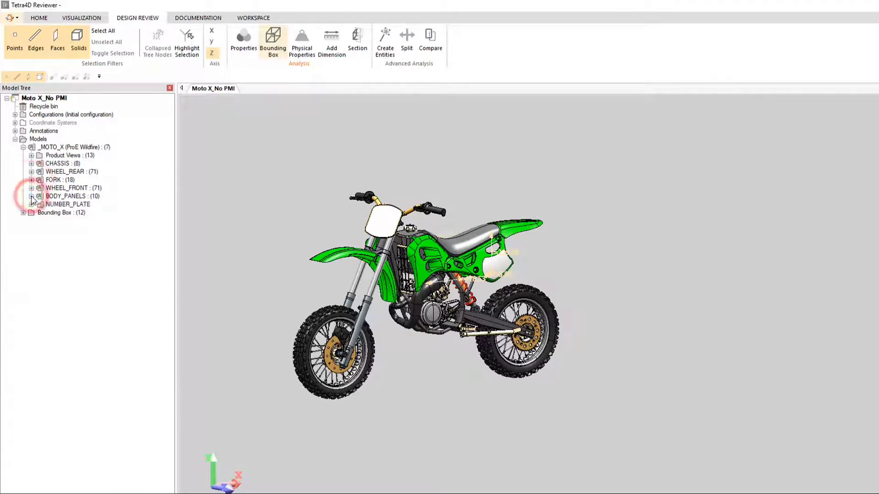
{"action": "left_click", "coordinate": [60, 172]}
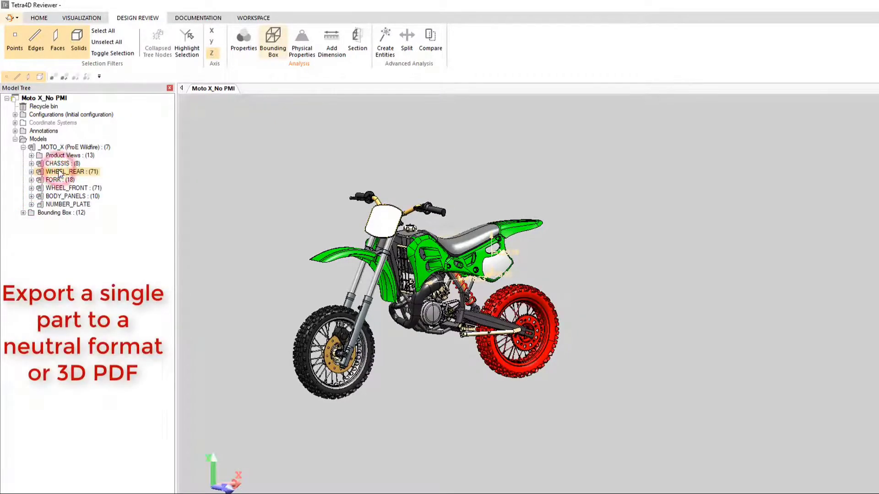
{"action": "left_click", "coordinate": [59, 205], "text": "shift"}
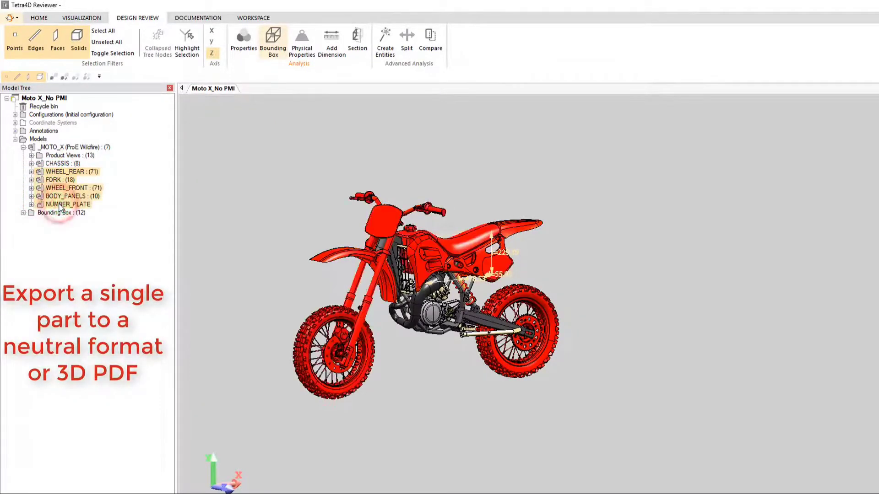
{"action": "right_click", "coordinate": [59, 175]}
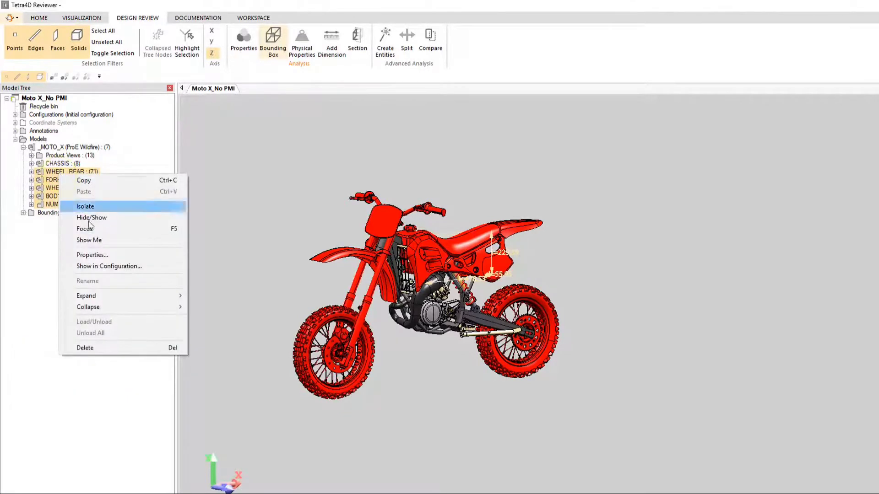
{"action": "left_click", "coordinate": [96, 348]}
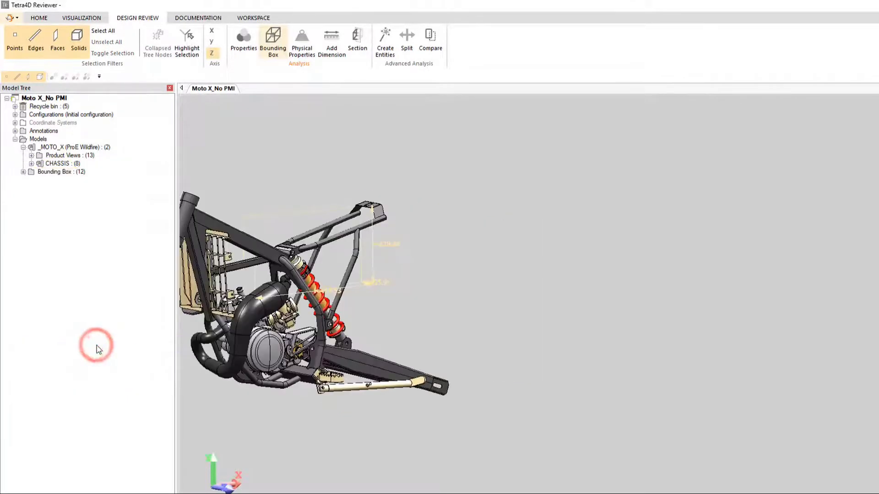
- Delete the Bounding Box node from the model
{"action": "middle_click_drag", "start_coordinate": [370, 322], "coordinate": [613, 324]}
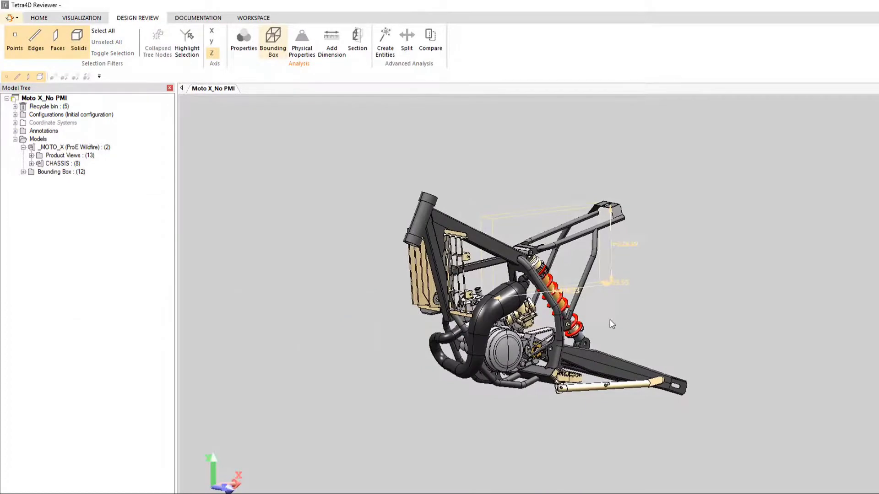
{"action": "left_click_drag", "start_coordinate": [631, 324], "coordinate": [645, 323]}
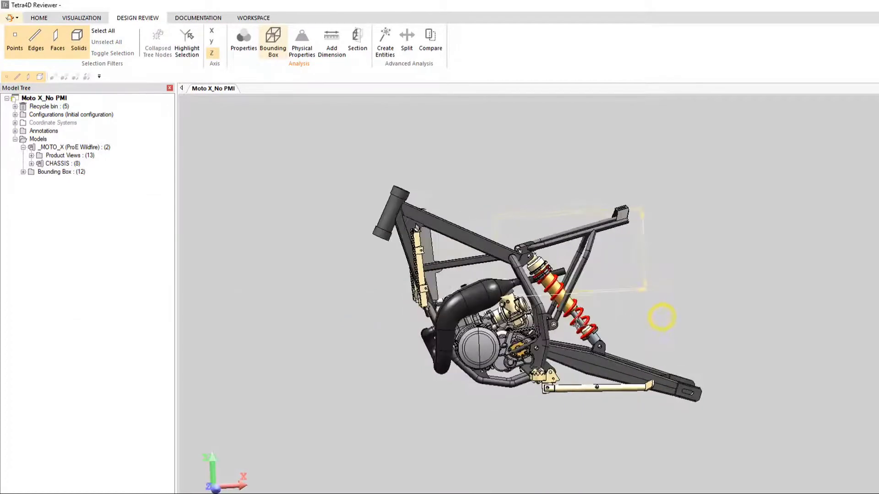
{"action": "left_click", "coordinate": [49, 175]}
{"action": "right_click", "coordinate": [47, 174]}
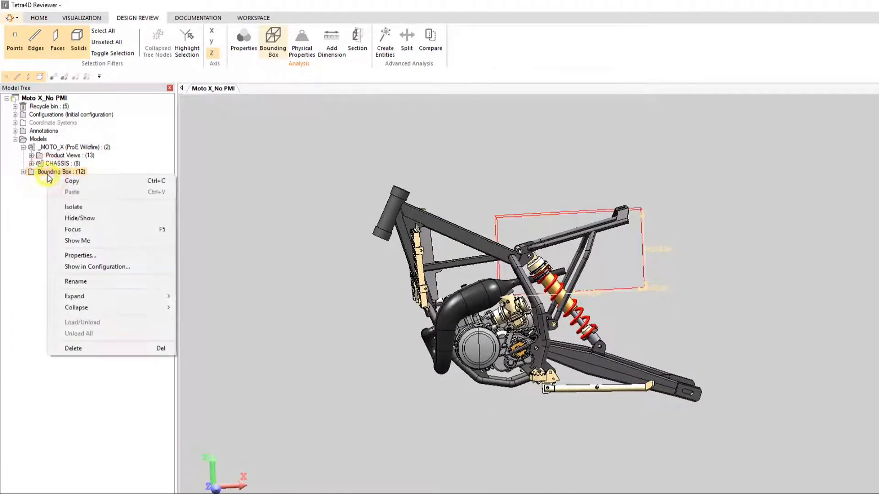
{"action": "left_click", "coordinate": [84, 347]}
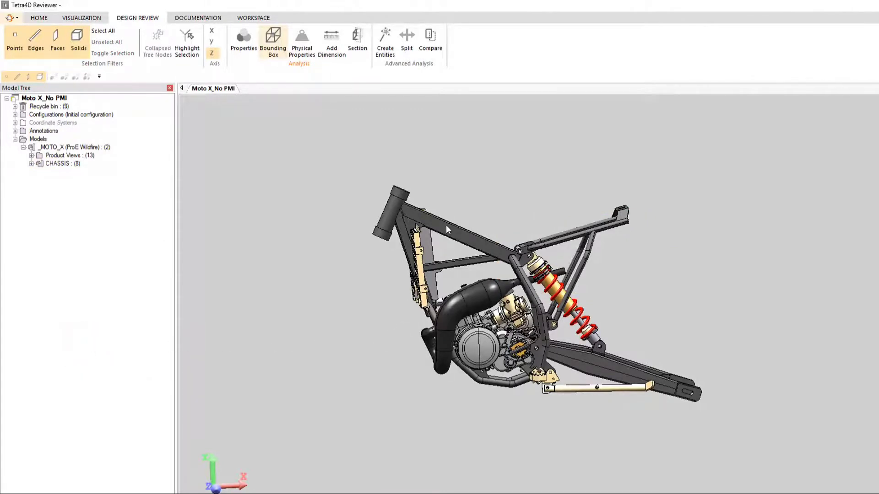
- Delete all CHASSIS components except EXHAUST_PIPE, including the frame, subframe, swingarm, shock, motor, cooling system and foot rests
{"action": "left_click", "coordinate": [31, 163]}
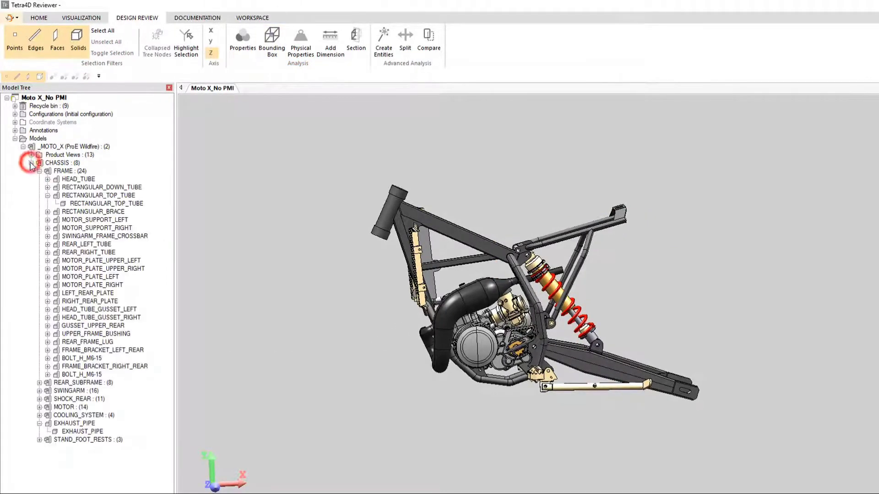
{"action": "left_click", "coordinate": [64, 172]}
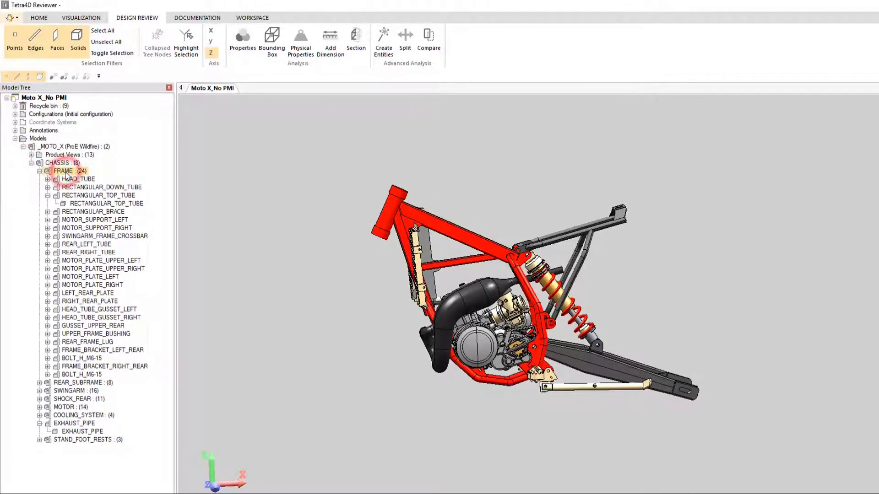
{"action": "left_click", "coordinate": [79, 416], "text": "shift"}
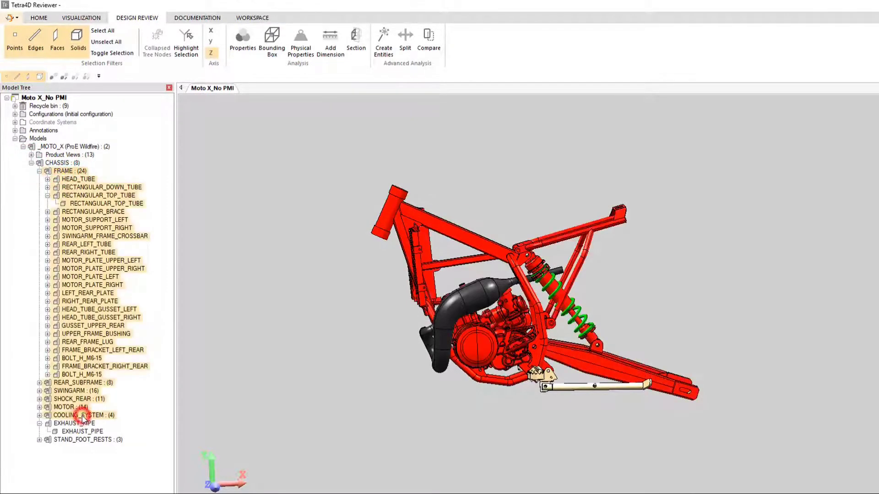
{"action": "left_click", "coordinate": [89, 439], "text": "shift"}
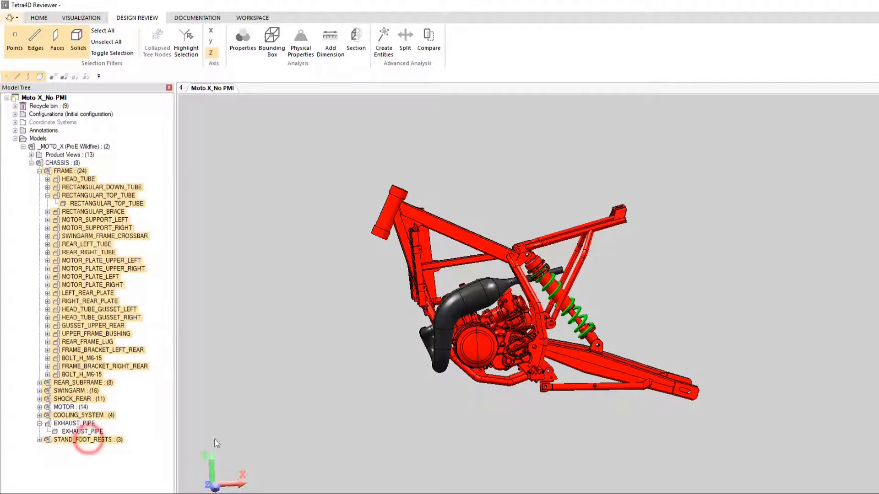
{"action": "right_click", "coordinate": [467, 239]}
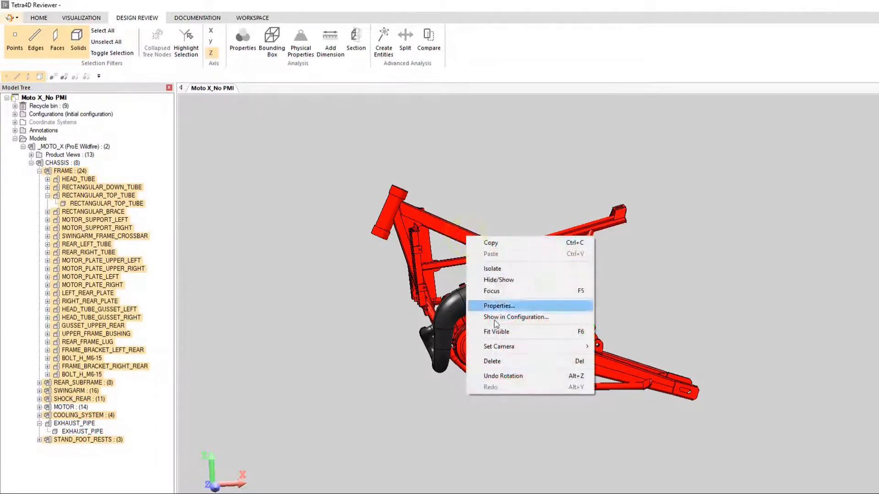
{"action": "left_click", "coordinate": [494, 362]}
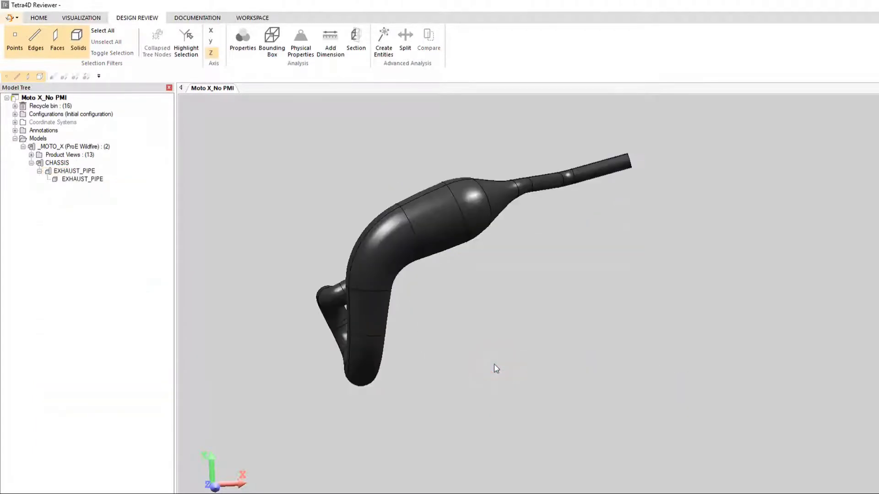
- Examine the file formats available for exporting the exhaust pipe, and leave without exporting
{"action": "left_click", "coordinate": [10, 17]}
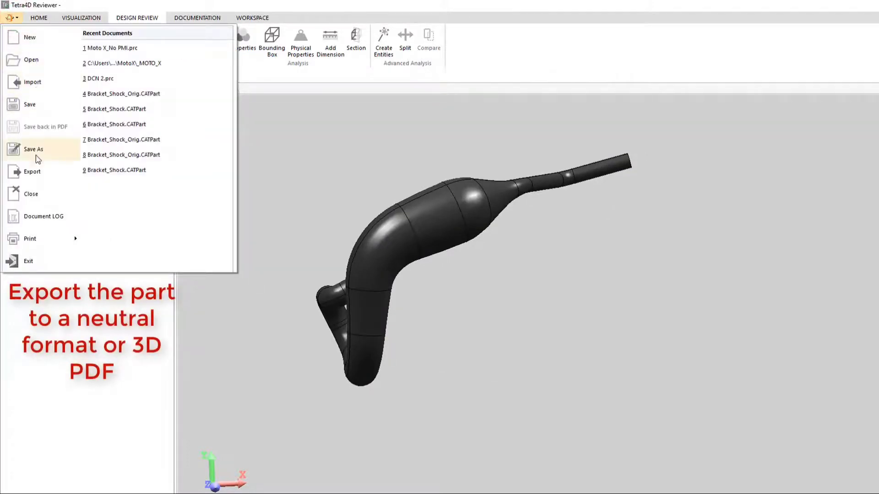
{"action": "left_click", "coordinate": [32, 172]}
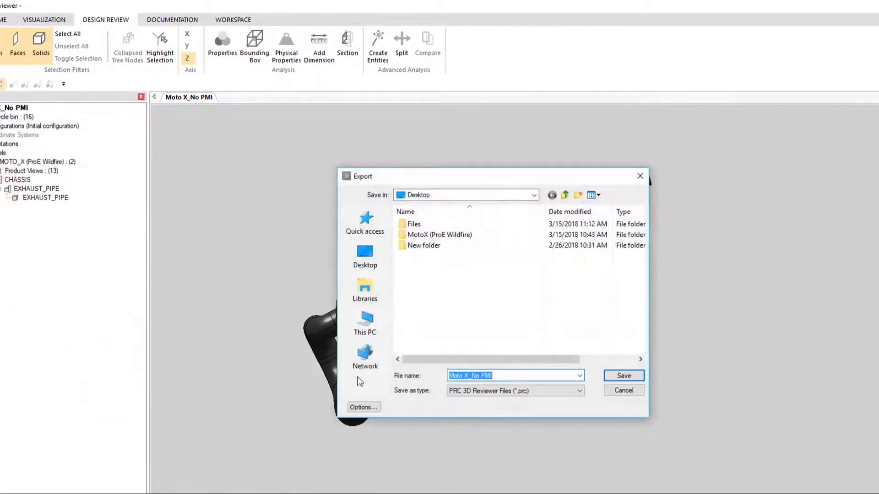
{"action": "left_click", "coordinate": [575, 391]}
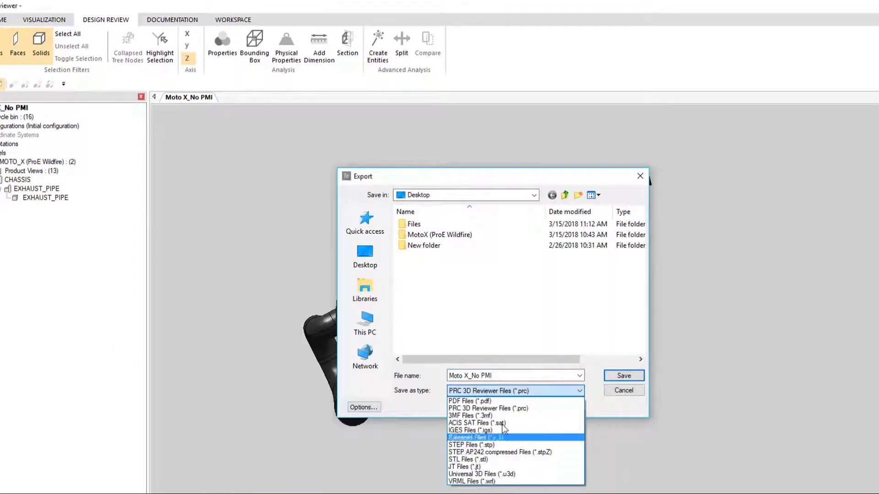
{"action": "left_click", "coordinate": [418, 404]}
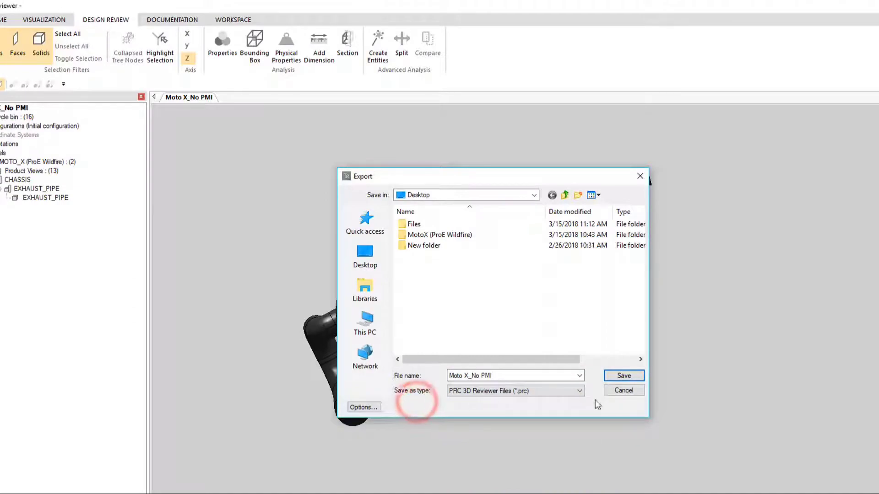
{"action": "left_click", "coordinate": [611, 390]}
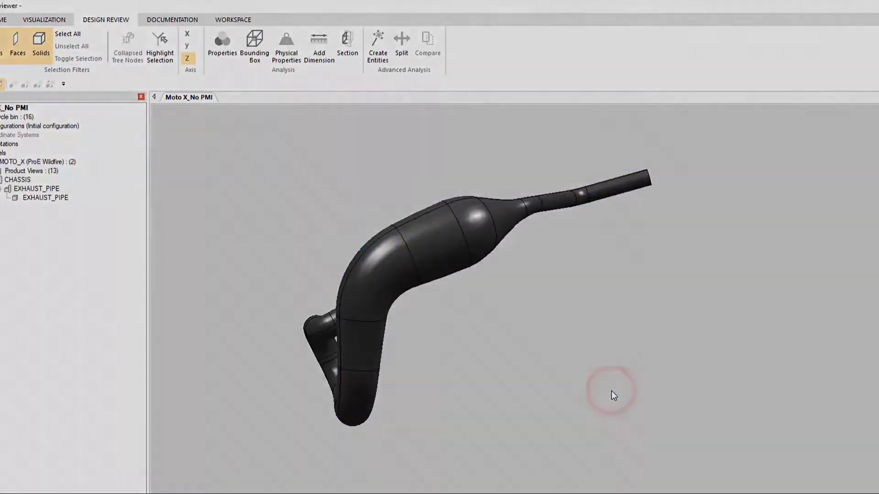